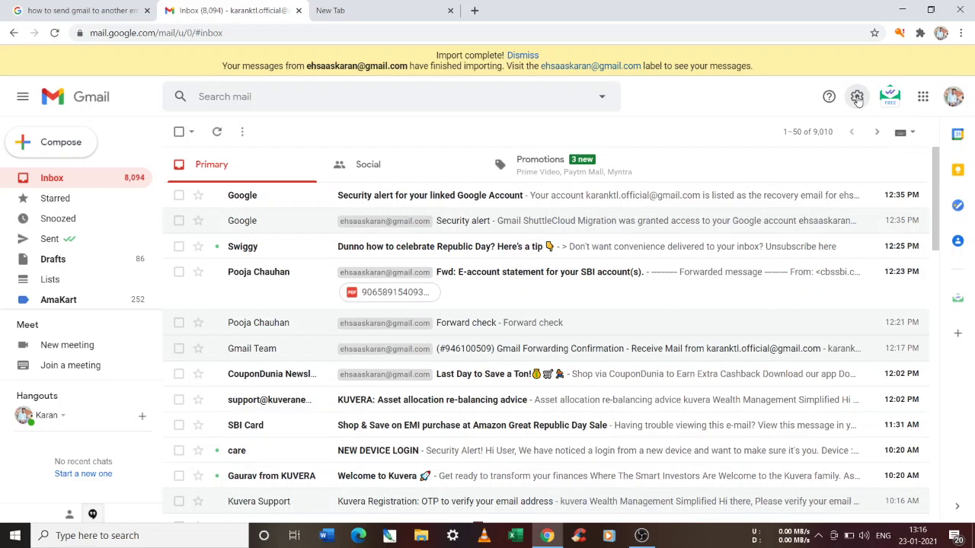
In the Forwarding and POP/IMAP settings, enable forwarding a copy of incoming mail to the already listed forwarding address.
click(857, 96)
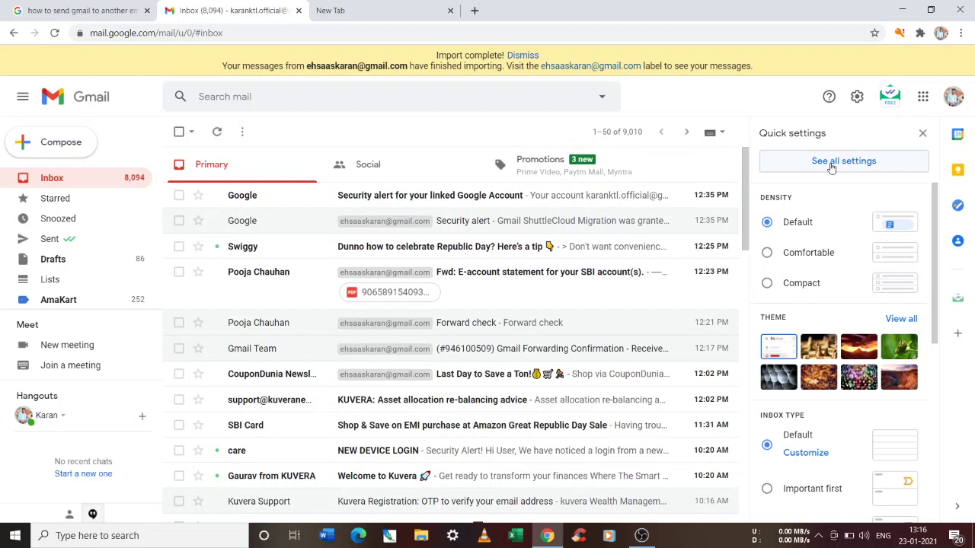
click(831, 164)
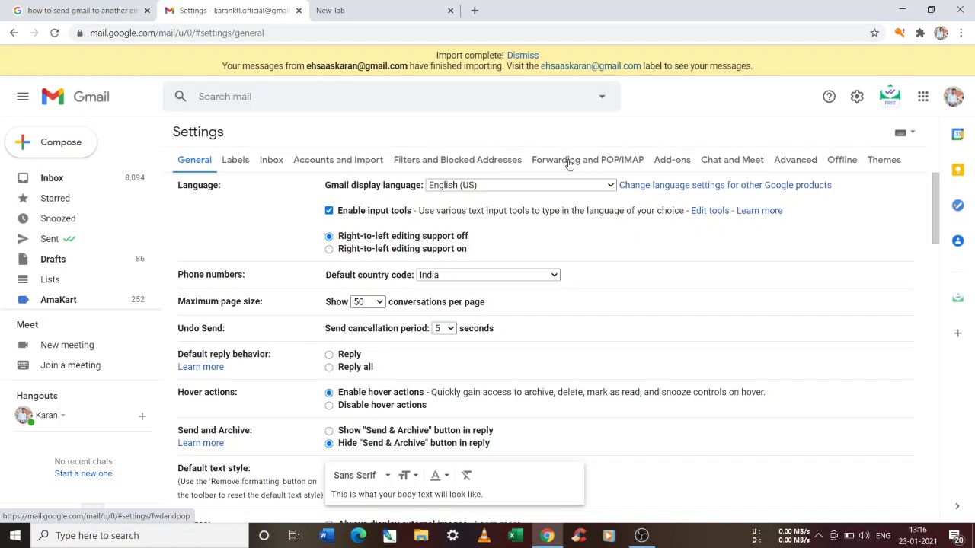
click(569, 163)
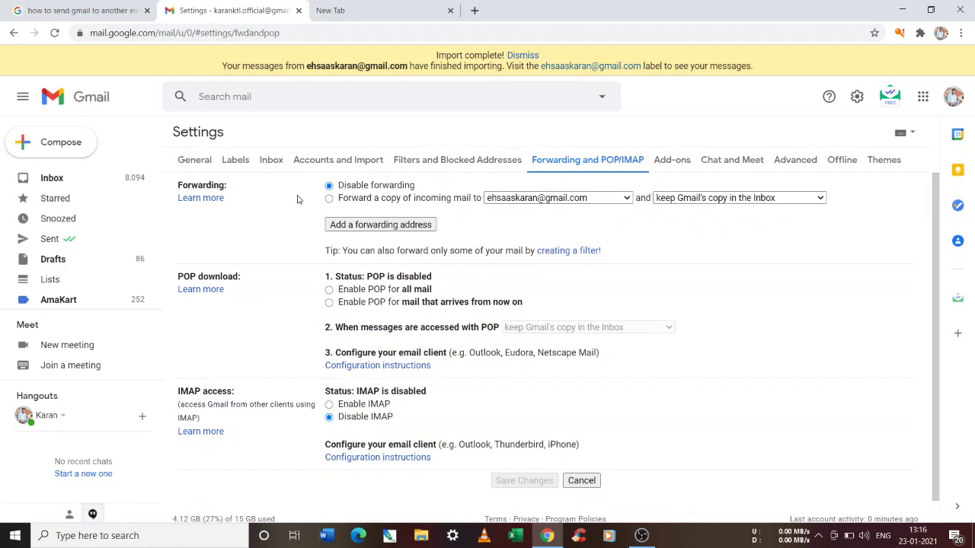
click(329, 199)
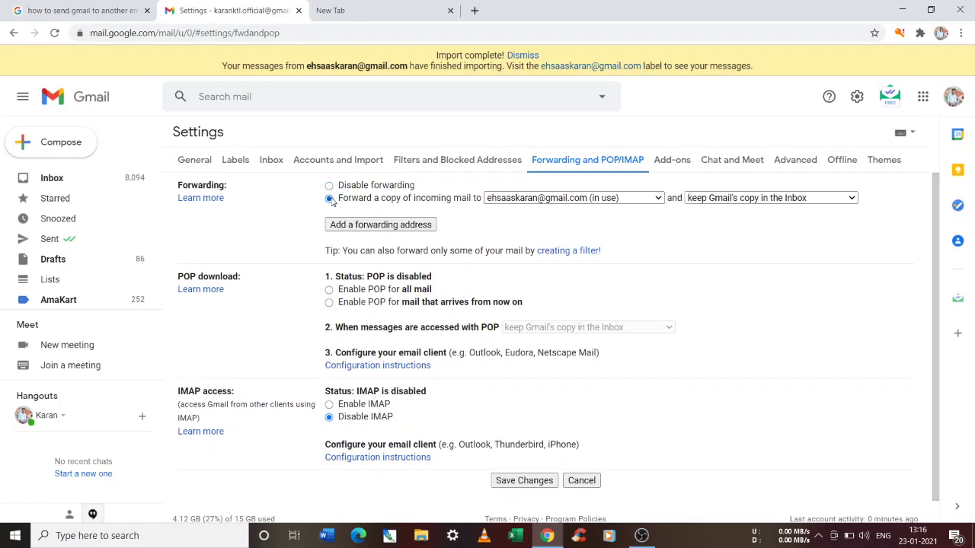
click(619, 200)
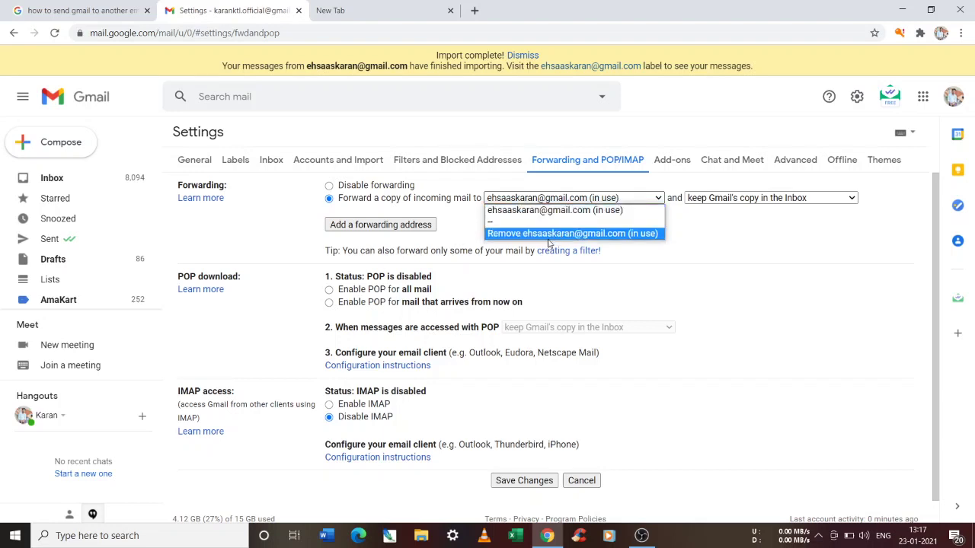
click(572, 223)
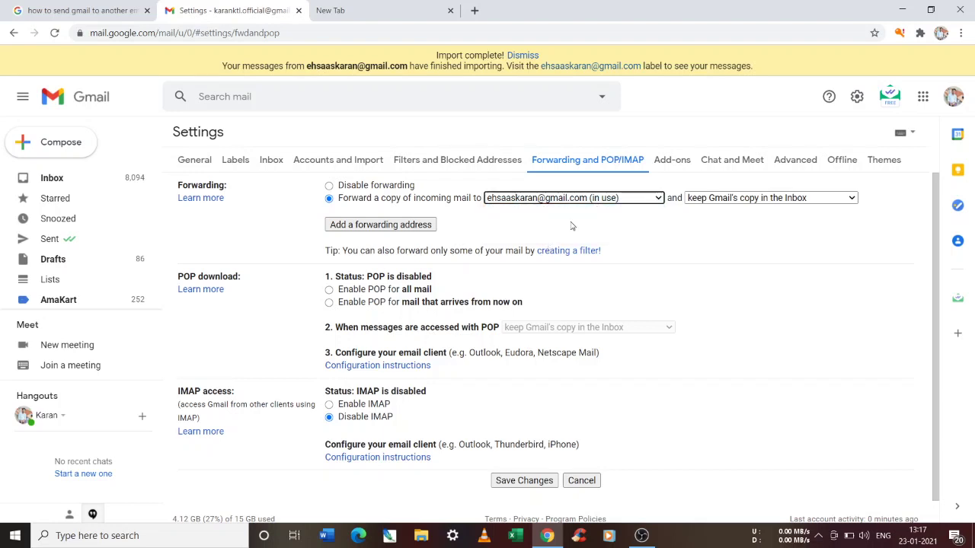
click(576, 199)
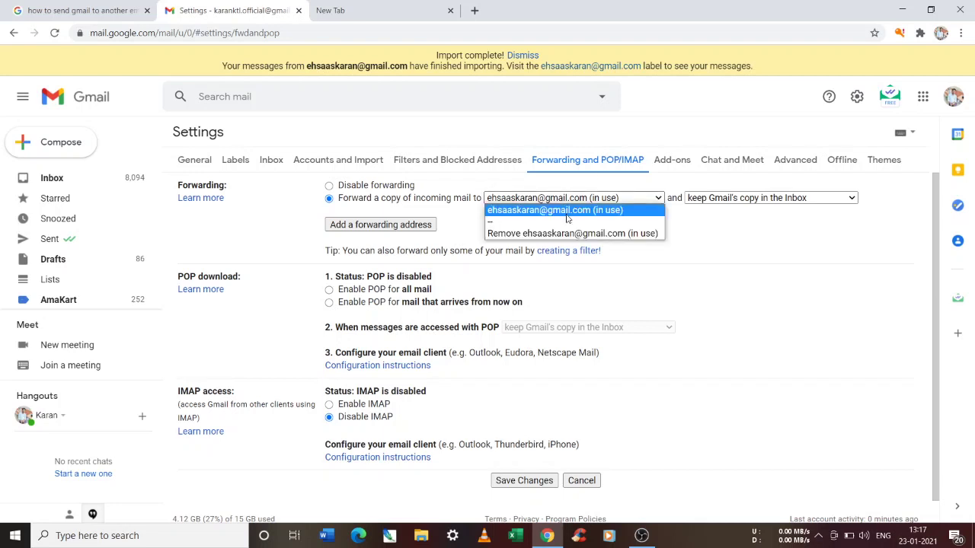
click(566, 219)
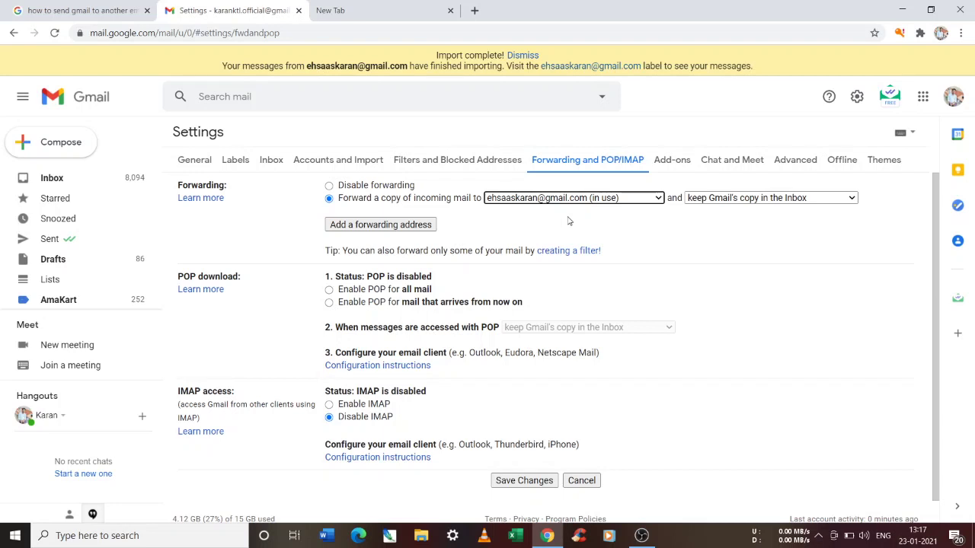
Set forwarded messages to "delete Gmail's copy" and save the forwarding changes.
click(743, 199)
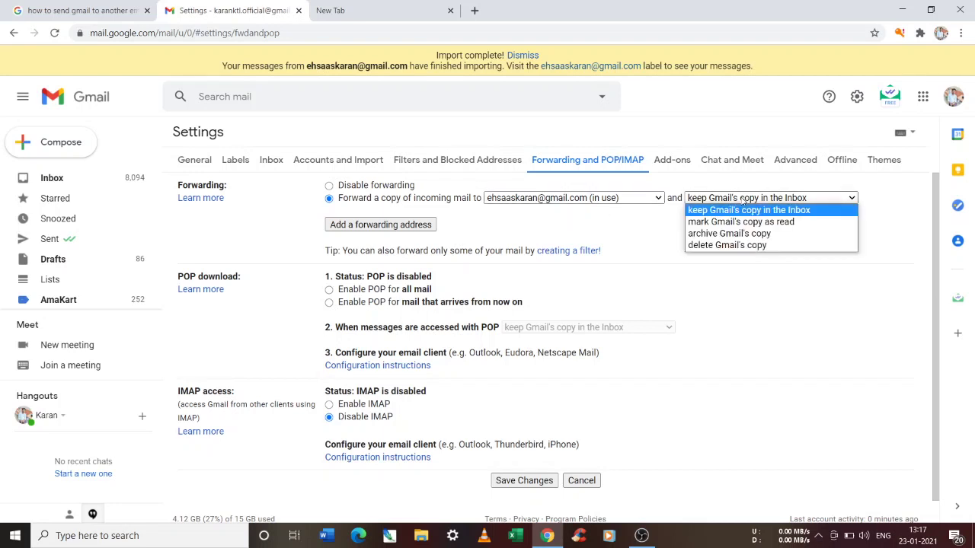
click(717, 245)
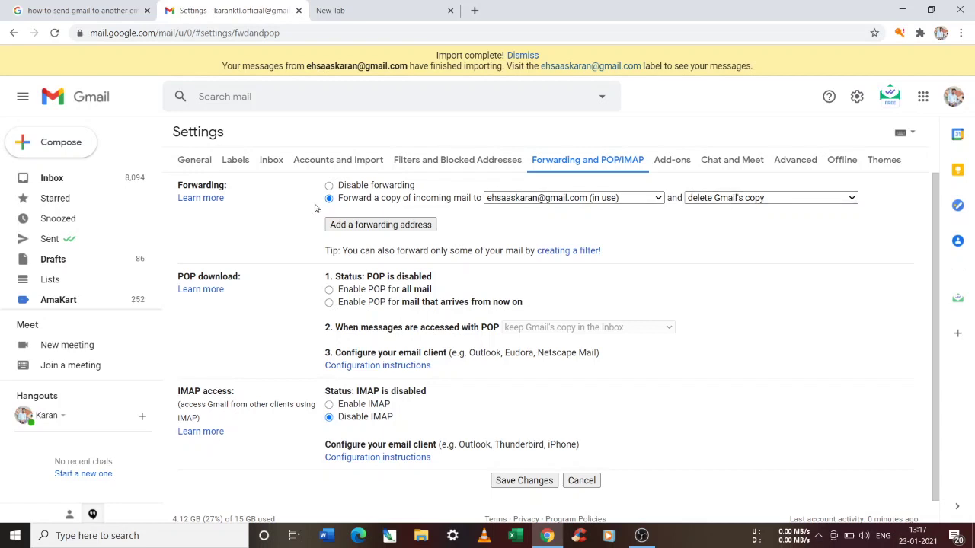
scroll(576, 400, down, 1)
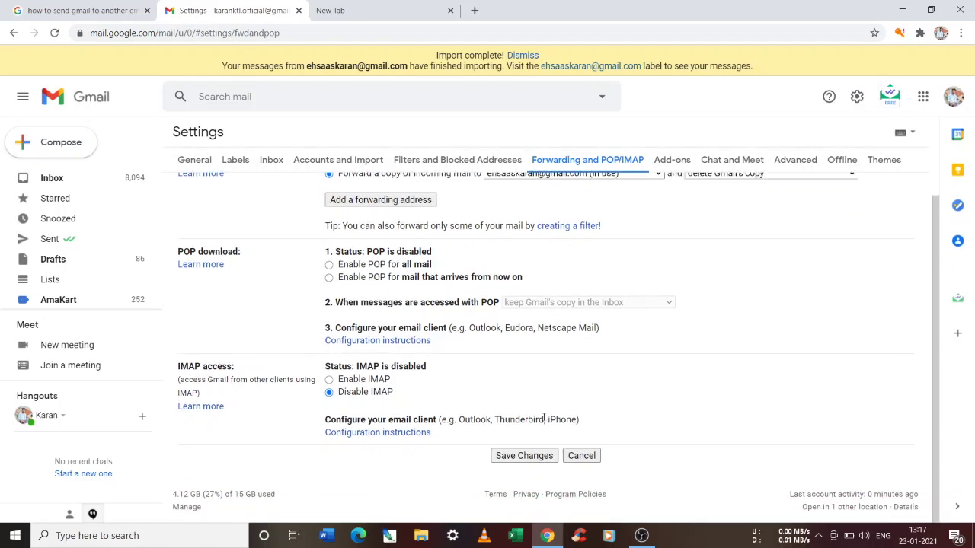
click(517, 456)
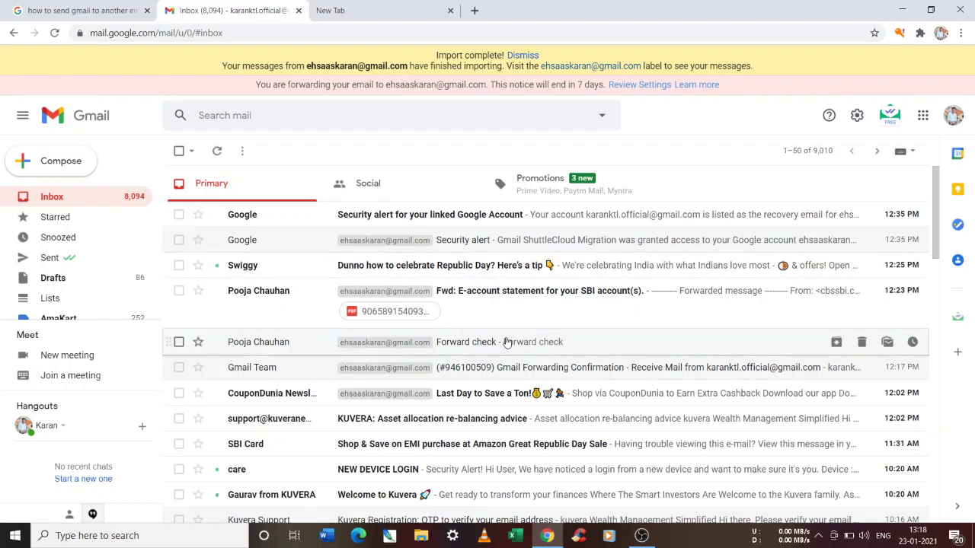
Look through the messages in the Primary inbox from newest to oldest and back.
scroll(506, 342, down, 10)
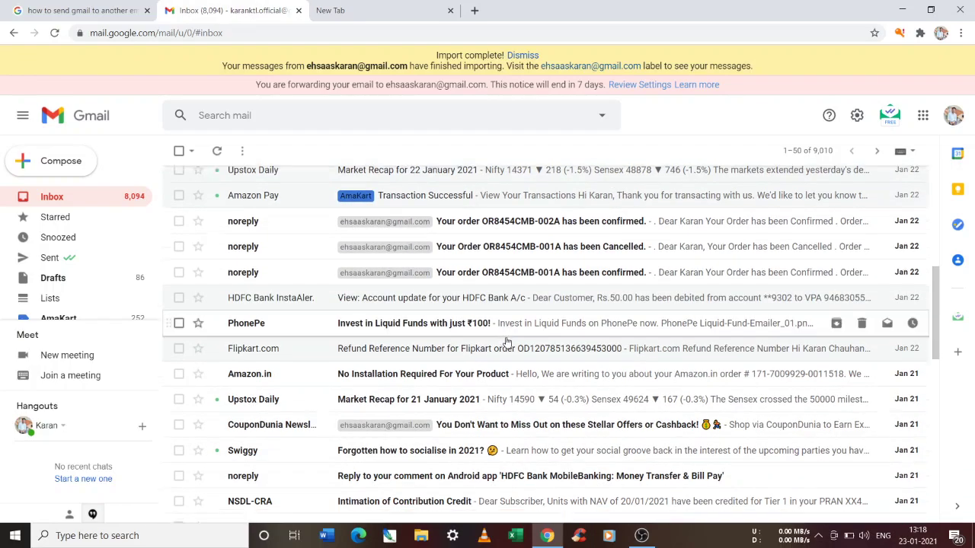
scroll(506, 342, down, 3)
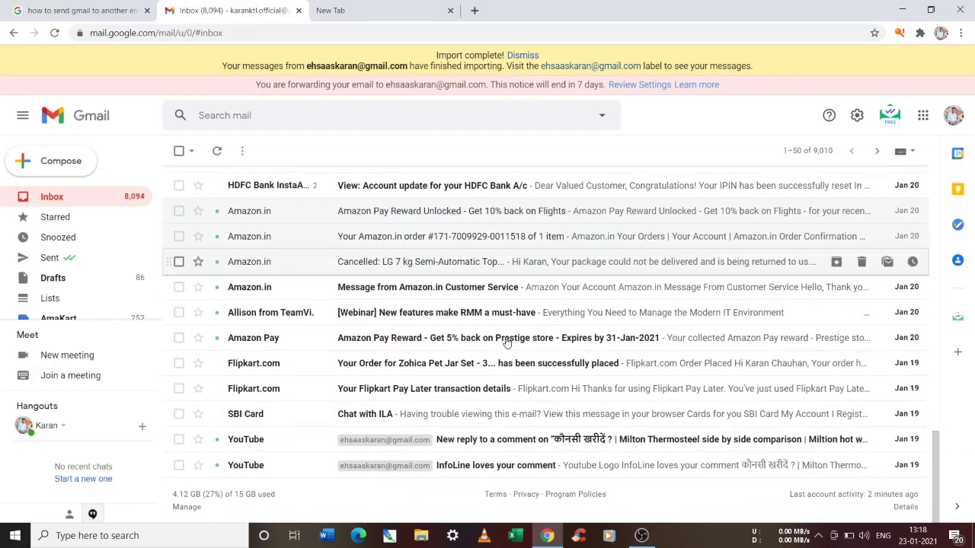
scroll(506, 342, up, 15)
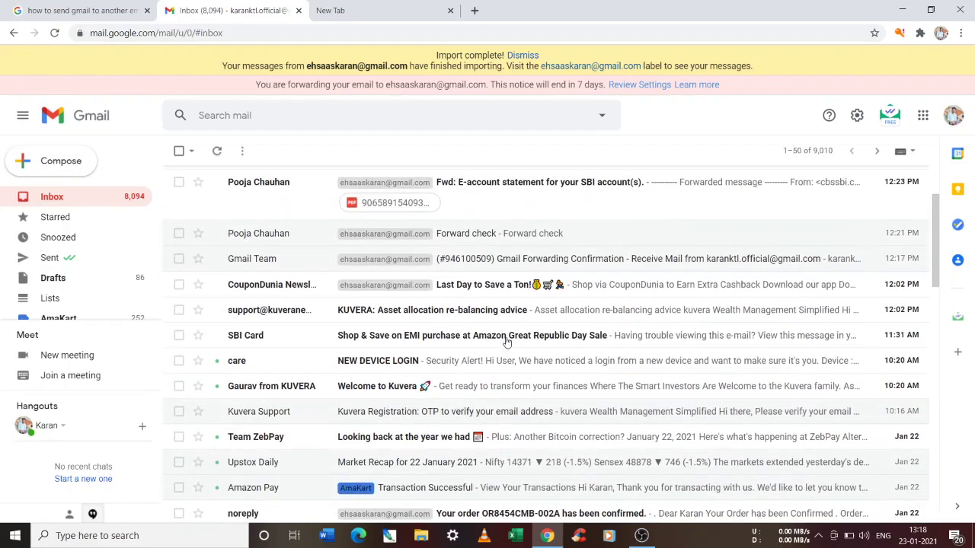
scroll(507, 342, up, 3)
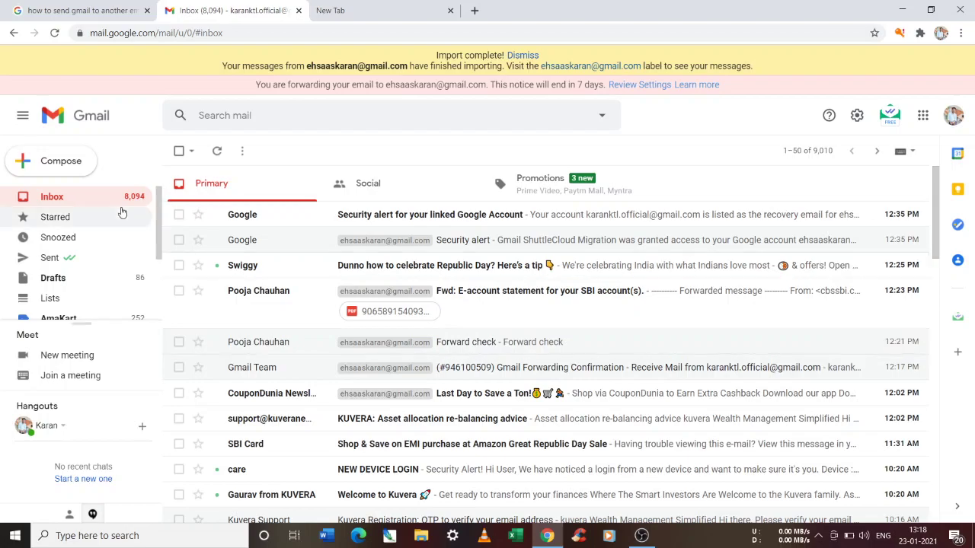
scroll(444, 255, down, 10)
scroll(444, 254, down, 5)
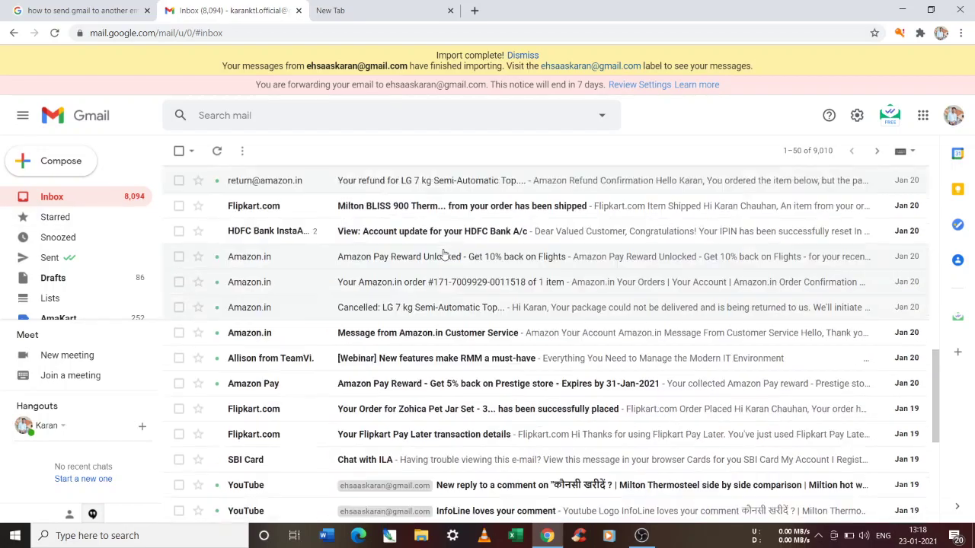
scroll(444, 254, up, 15)
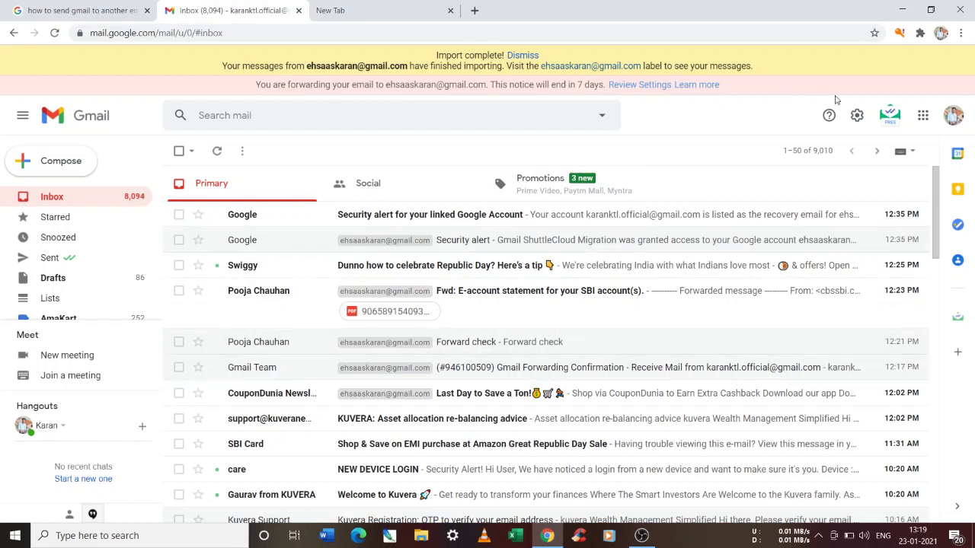
Open the Accounts and Import settings and review the mail import and send-as options.
click(856, 116)
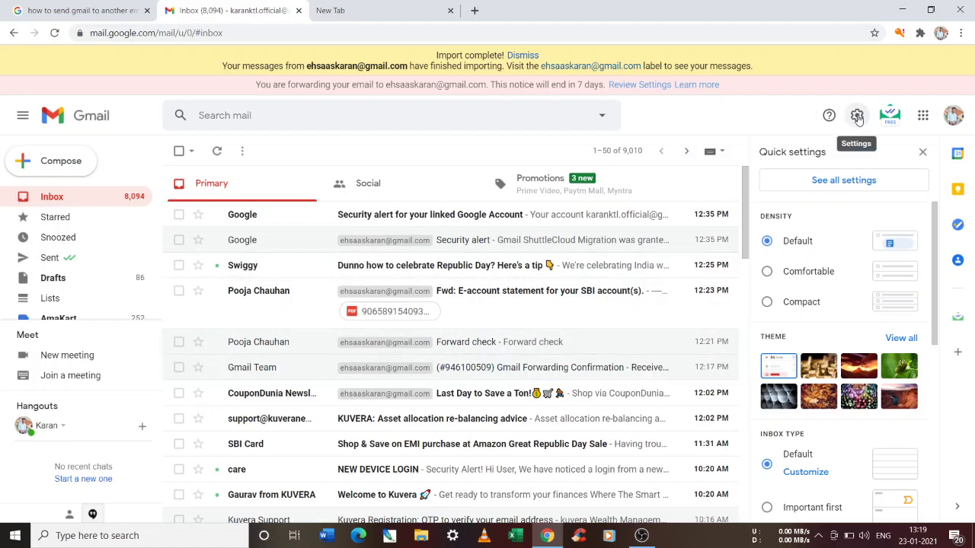
click(858, 115)
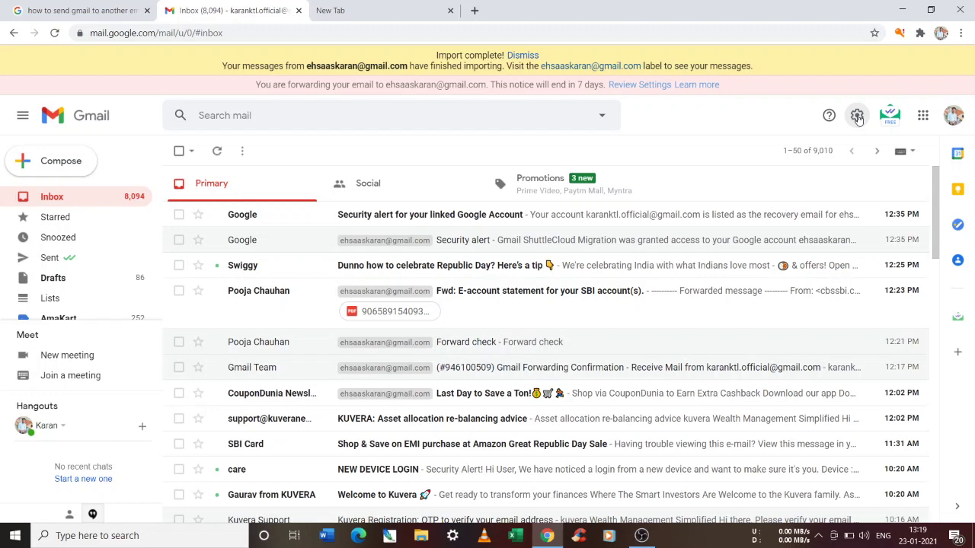
click(857, 116)
click(840, 186)
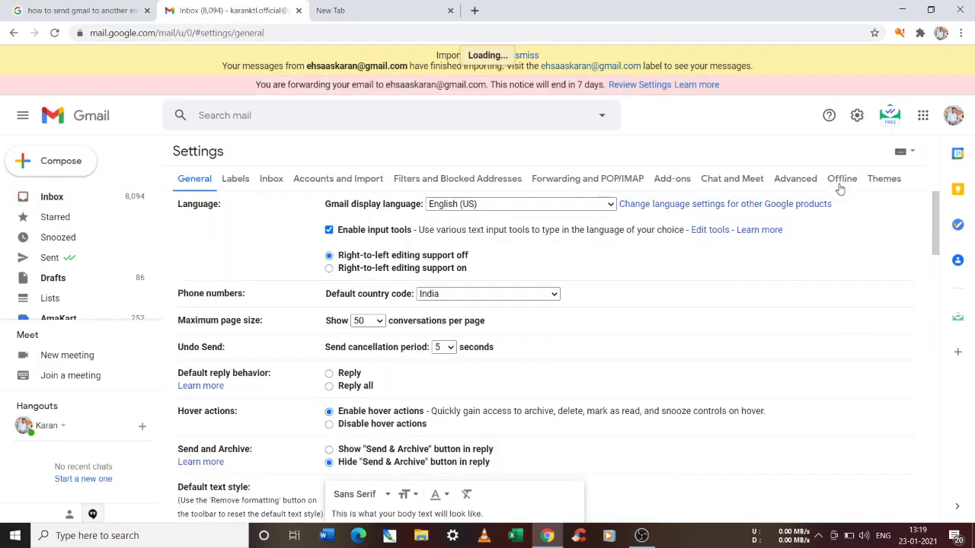
click(338, 186)
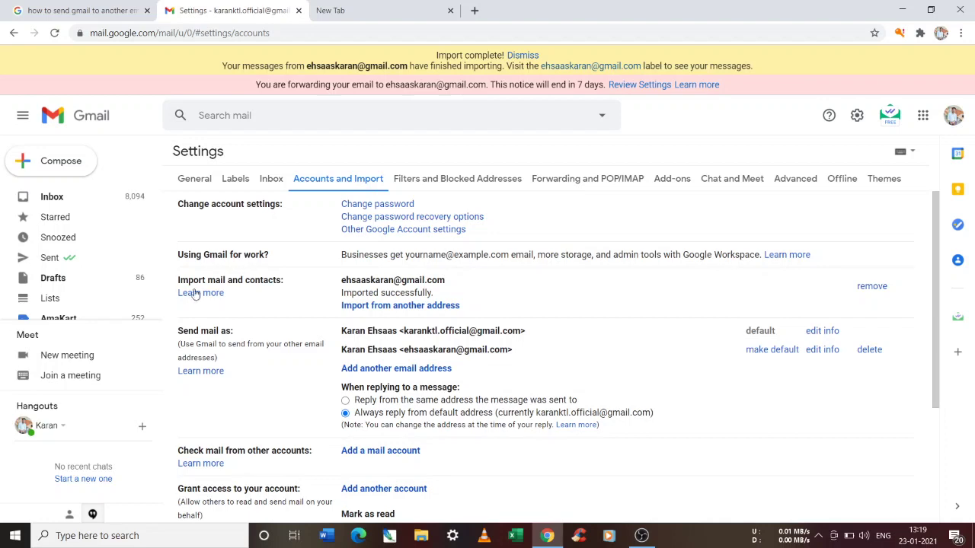
scroll(207, 295, down, 1)
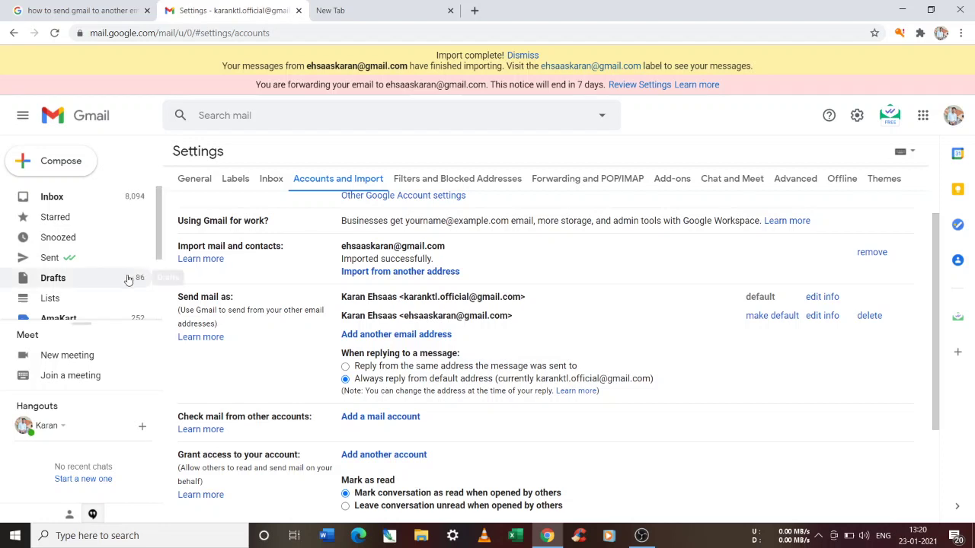
Show the messages under the imported account's label and look through them.
scroll(158, 299, down, 3)
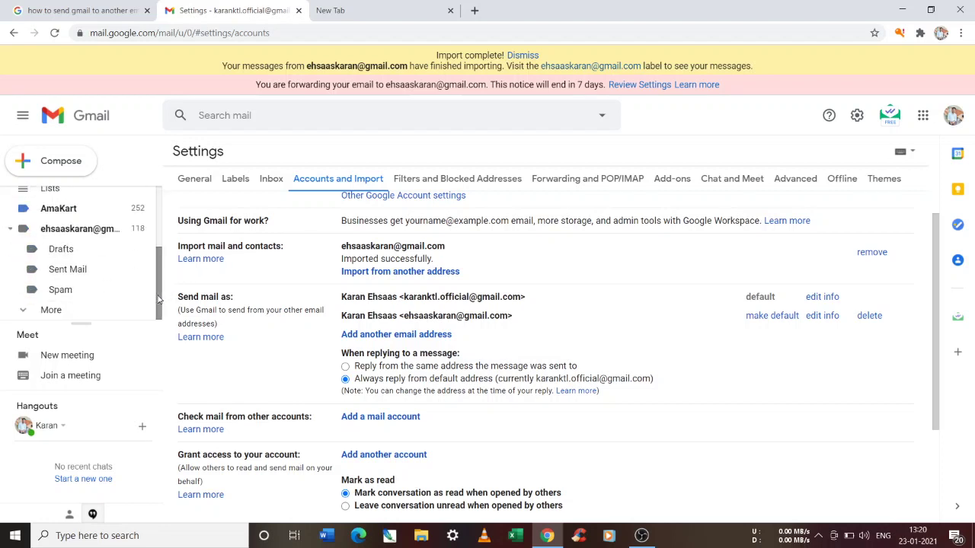
click(67, 230)
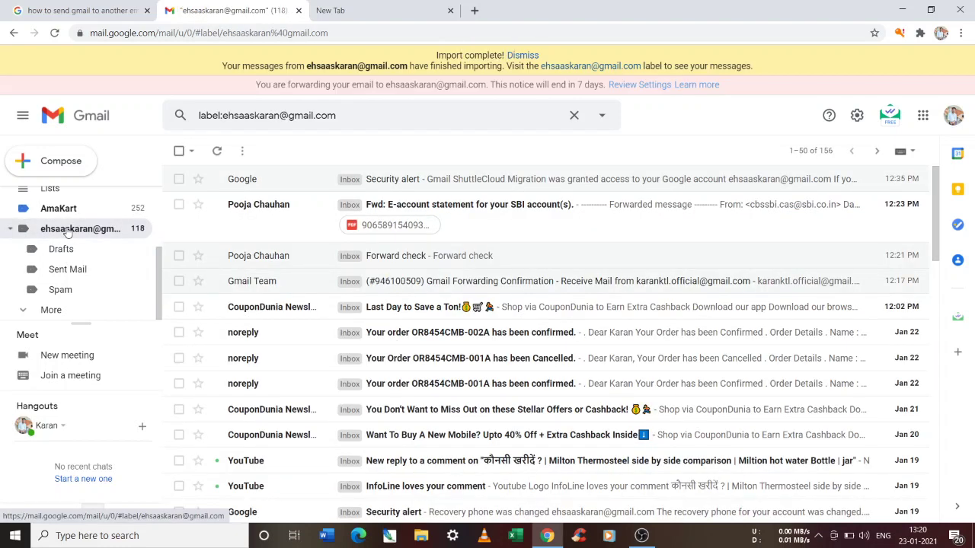
scroll(455, 355, down, 15)
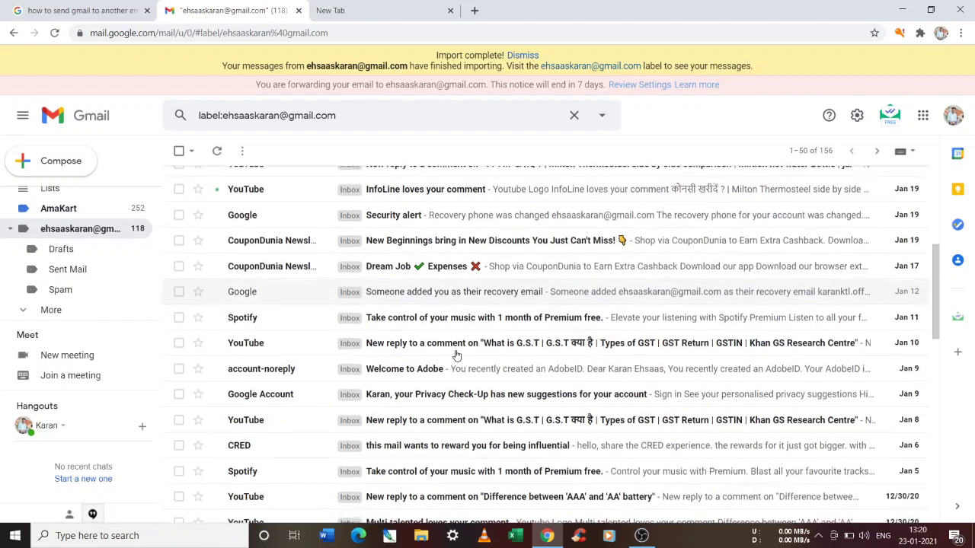
scroll(456, 355, up, 15)
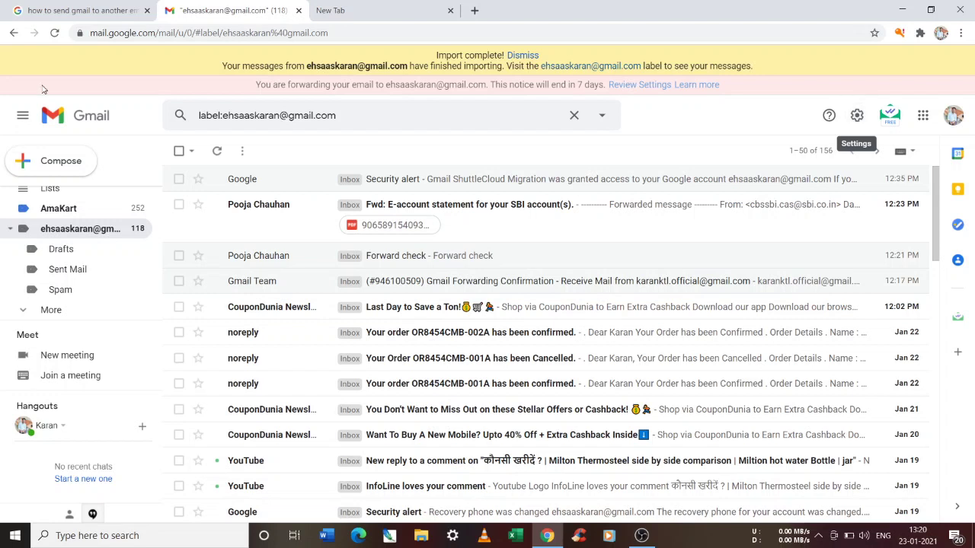
From the Accounts and Import settings, open the window for importing from another address and minimize it without entering an account.
click(857, 116)
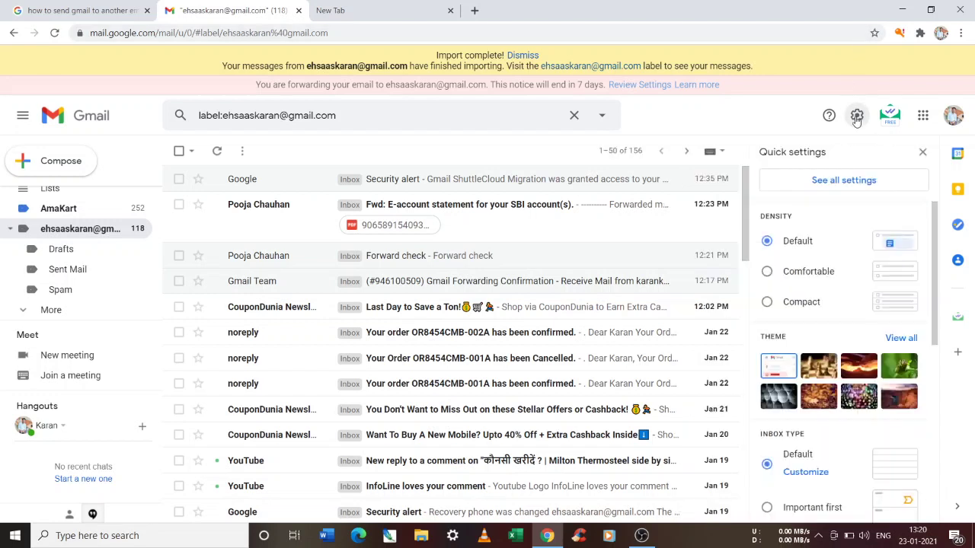
click(827, 181)
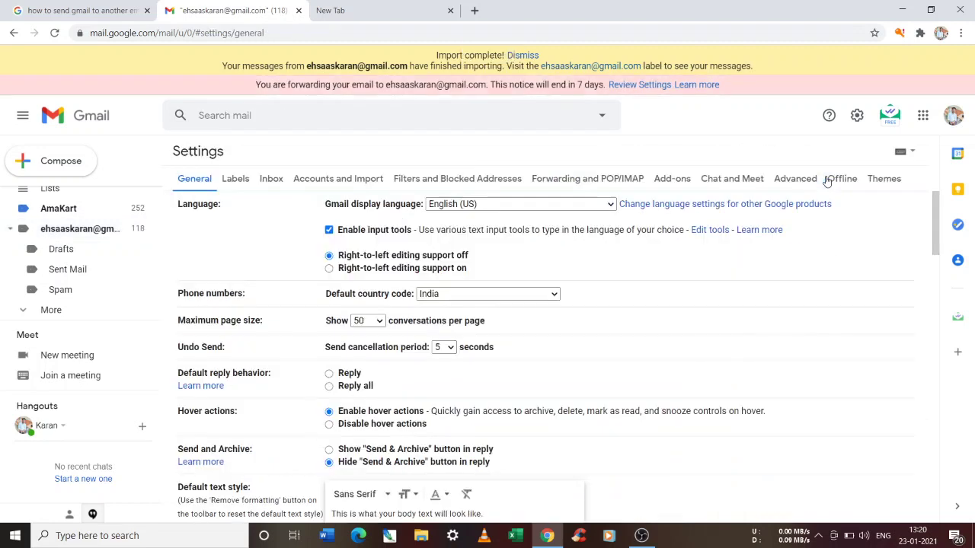
click(326, 181)
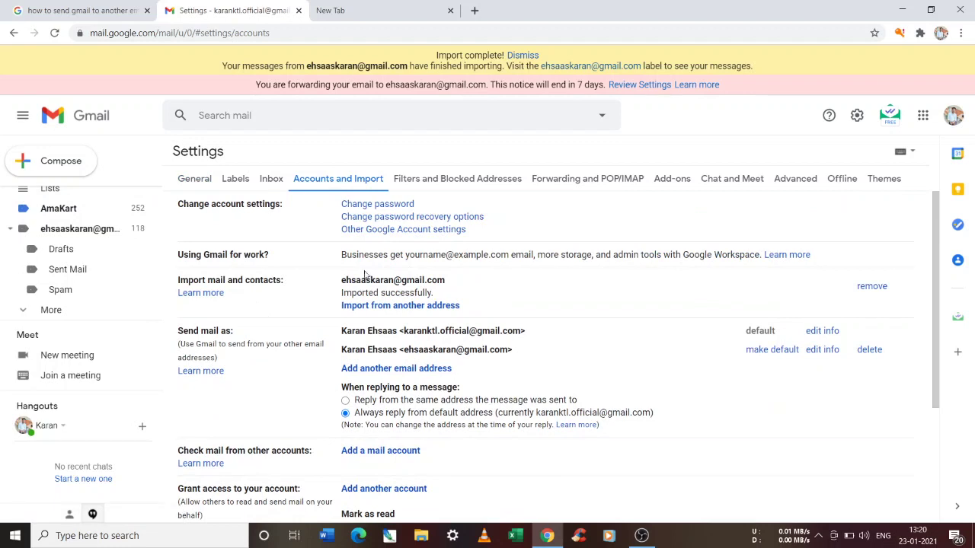
click(375, 308)
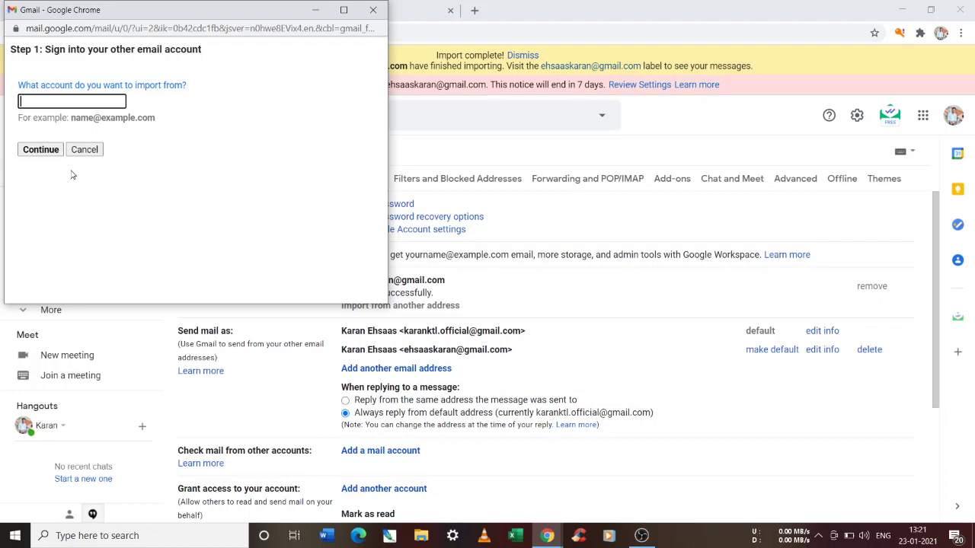
click(316, 7)
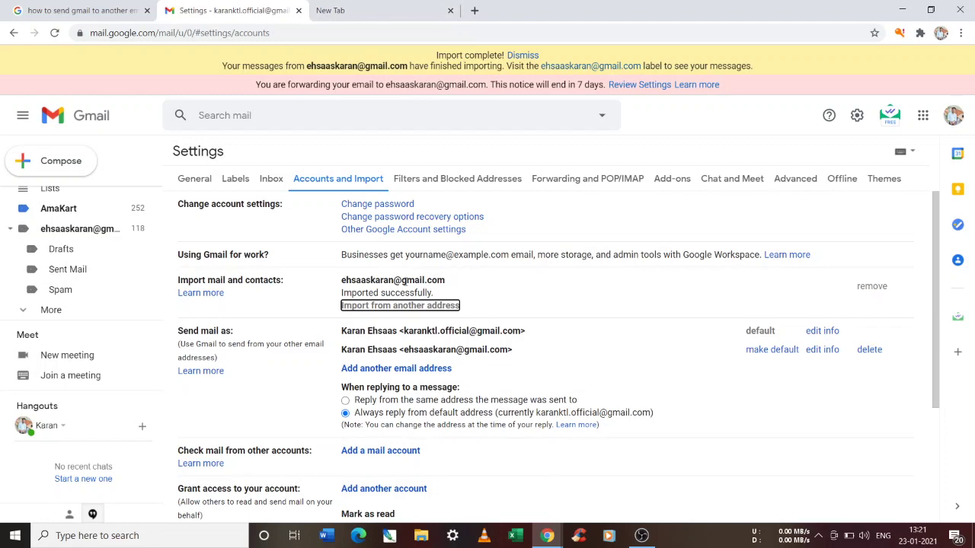
Review the Forwarding and POP/IMAP settings and return to the import option in Accounts and Import.
scroll(405, 280, down, 2)
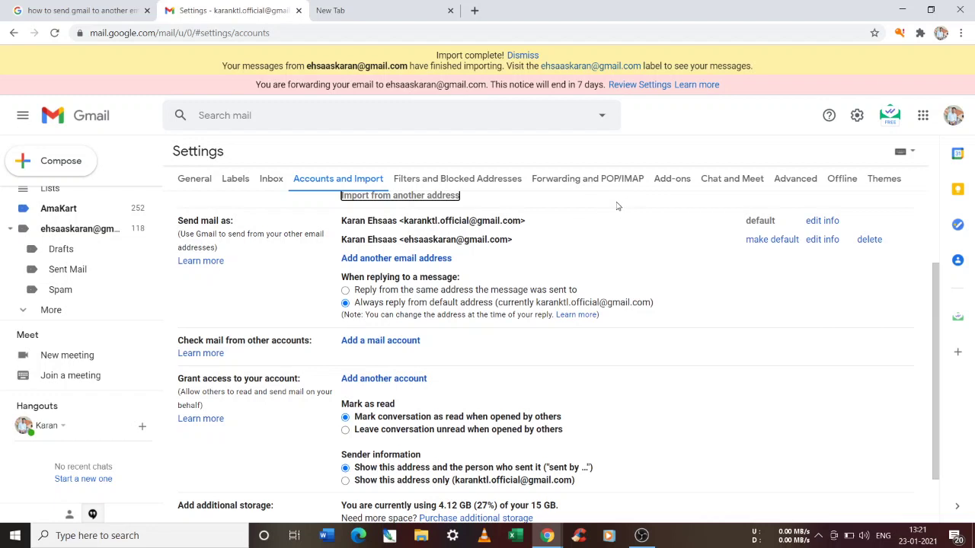
click(581, 183)
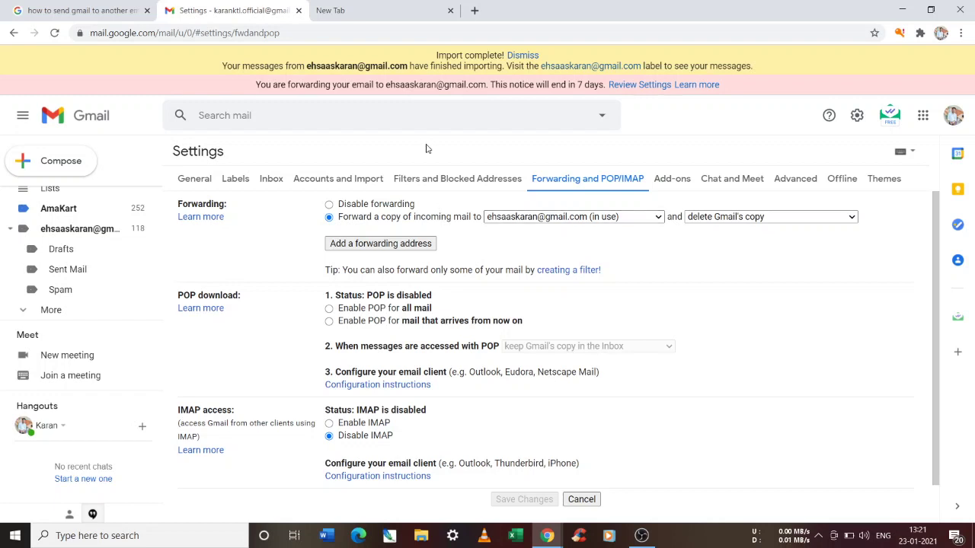
click(358, 182)
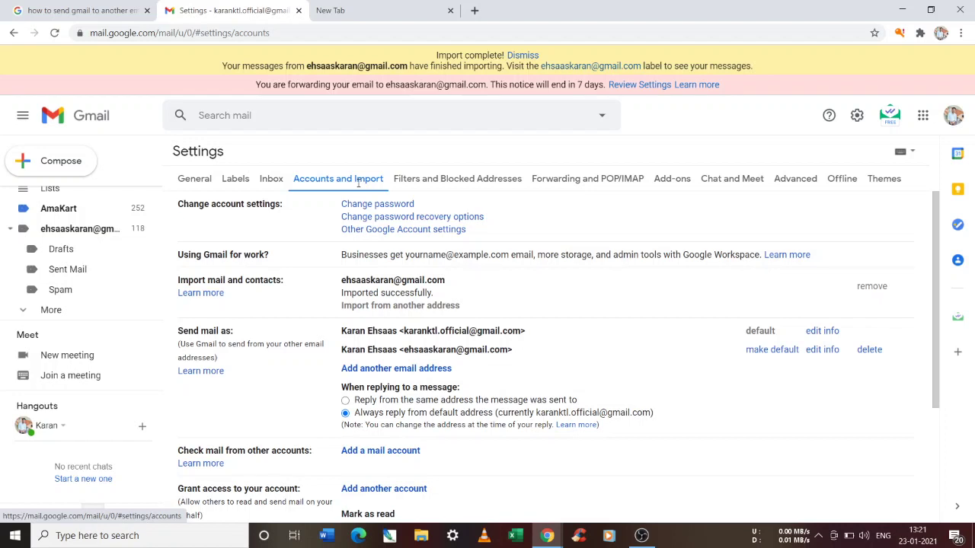
triple_click(402, 306)
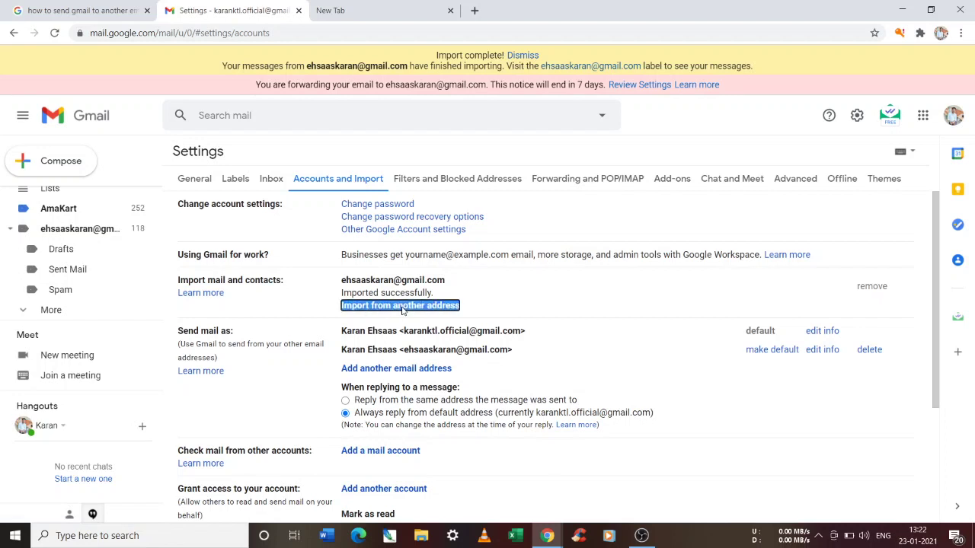
Close the unused New Tab page, keeping the mail settings open.
click(450, 10)
click(480, 291)
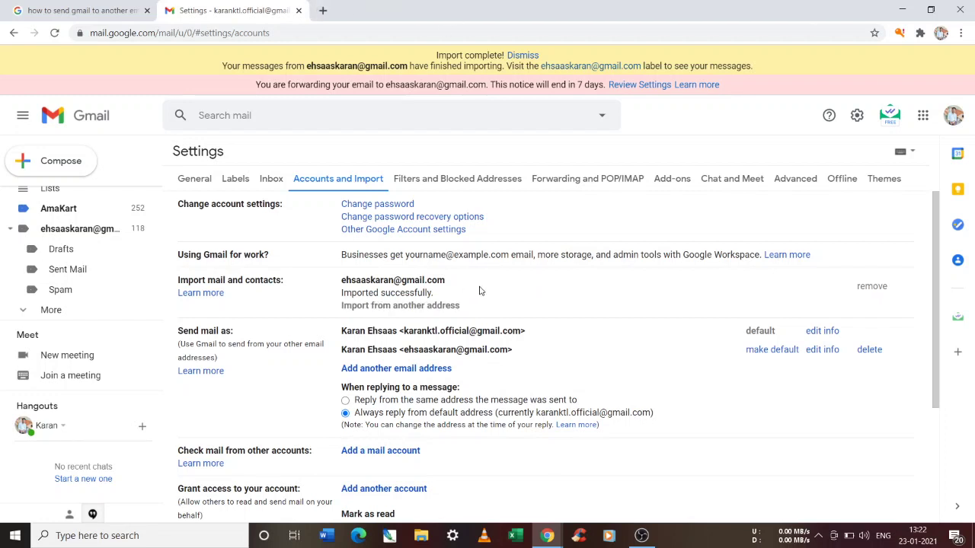